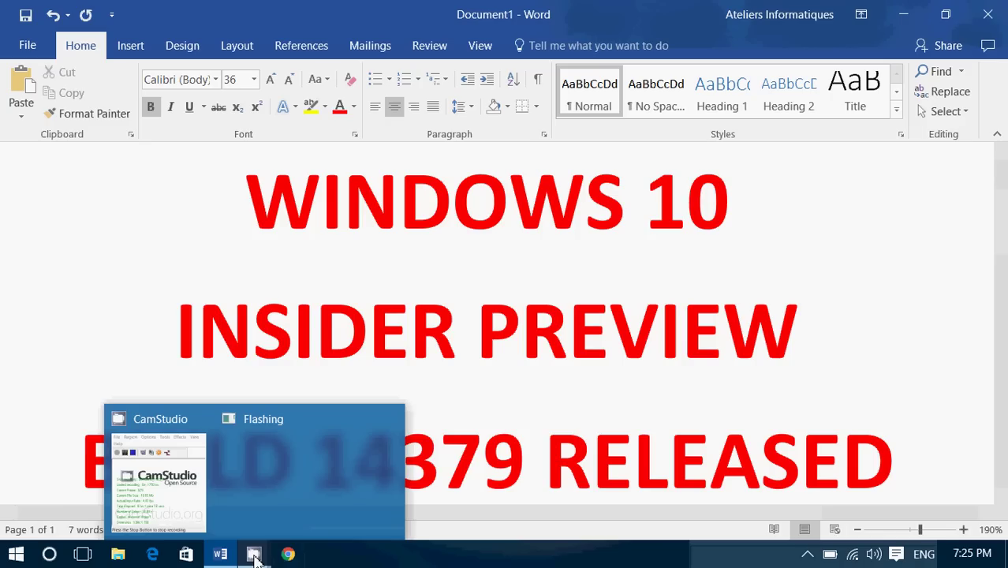
Step: Restore the CamStudio recorder window over the red build 14379 headline document
{"action": "left_click", "coordinate": [158, 479]}
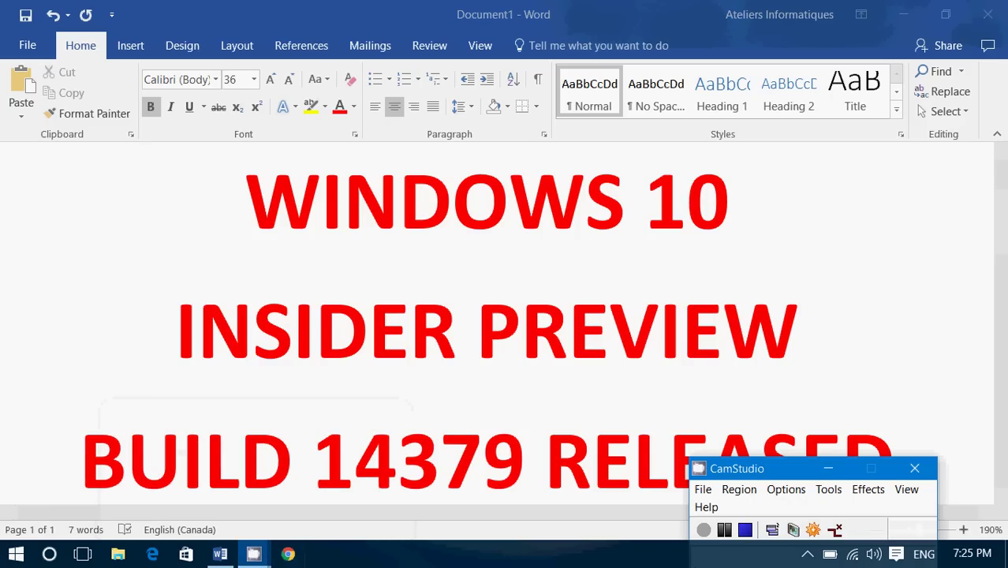